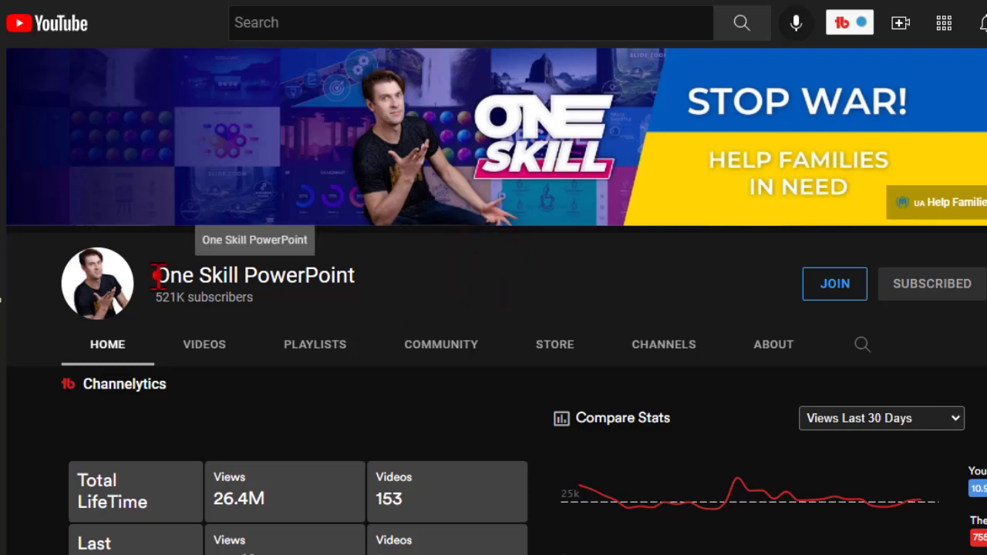
Highlight the One Skill PowerPoint channel name, then clear the selection.
drag(156, 276, 455, 299)
click(458, 283)
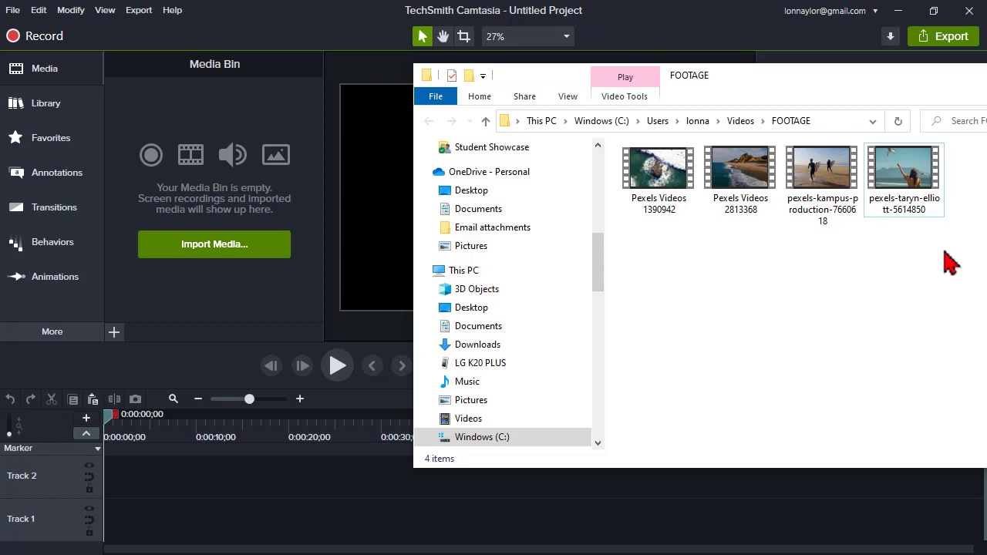
Drag all four FOOTAGE clips into Camtasia's Media Bin and leave the folder window.
drag(949, 243, 282, 178)
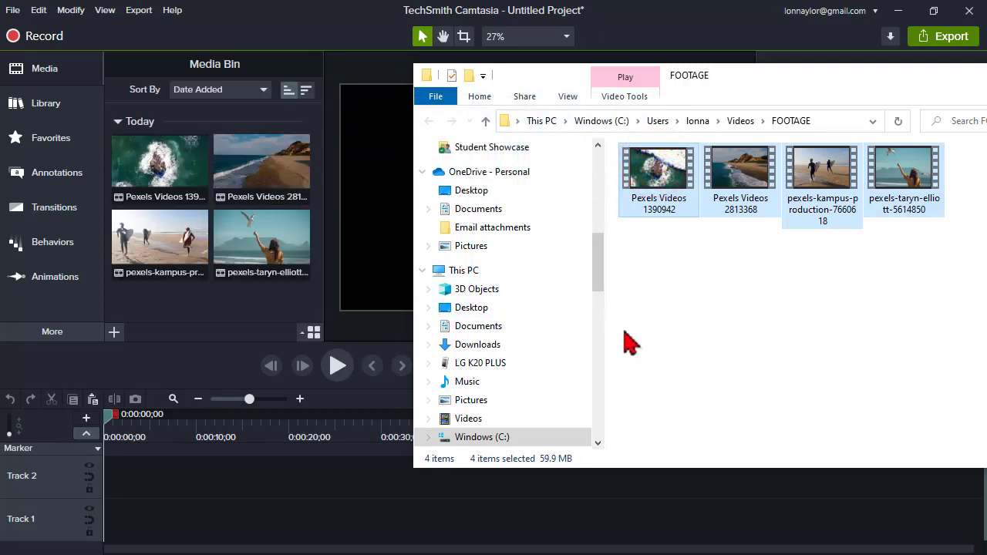
key(alt+Tab)
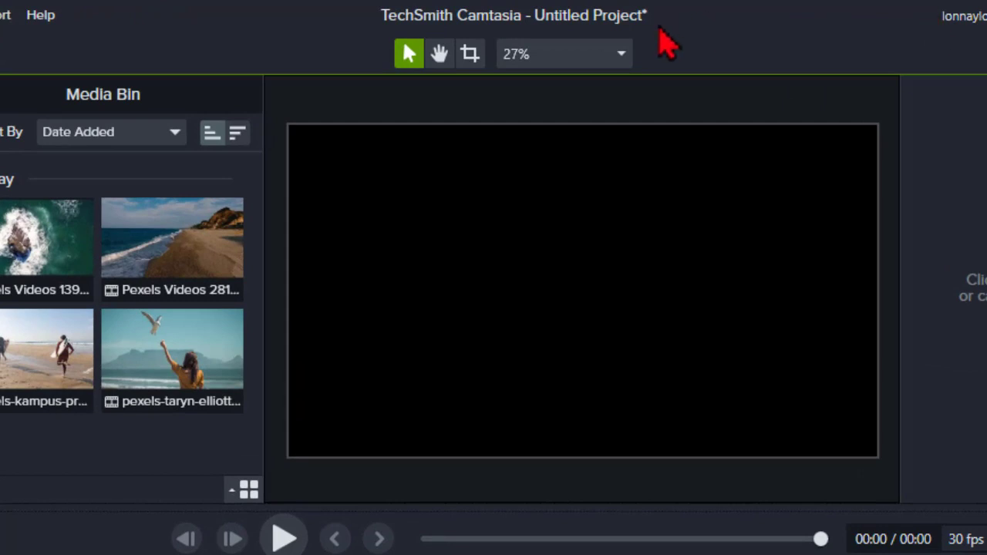
click(622, 55)
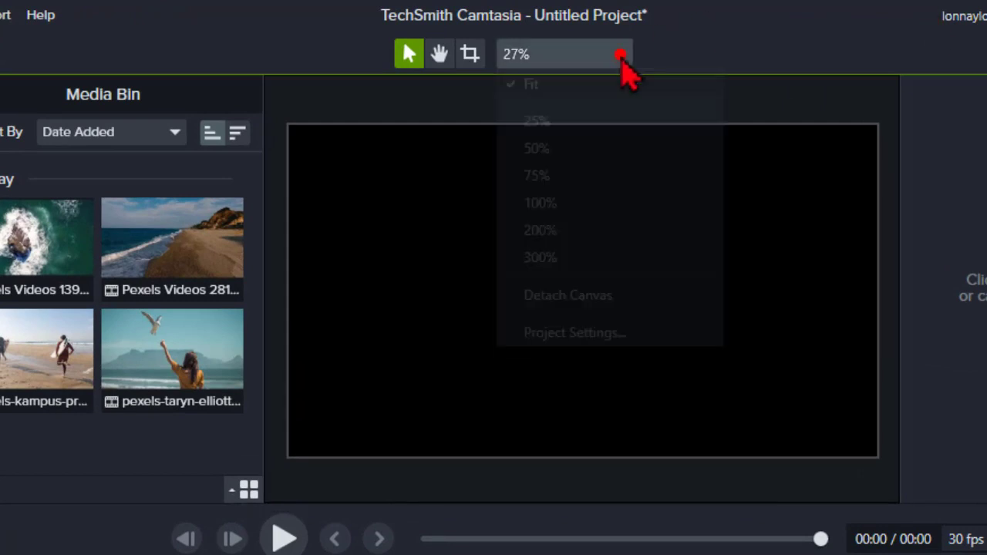
click(667, 330)
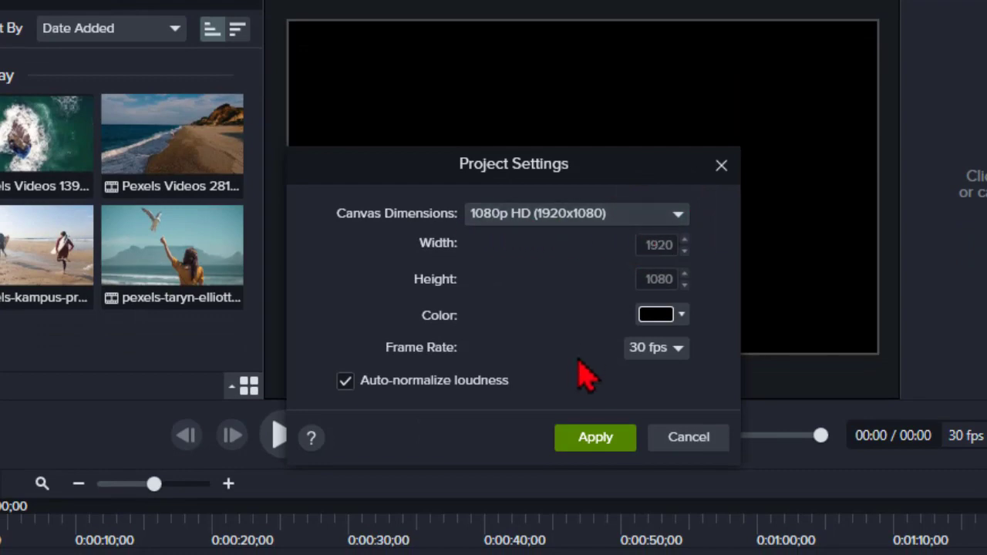
click(671, 446)
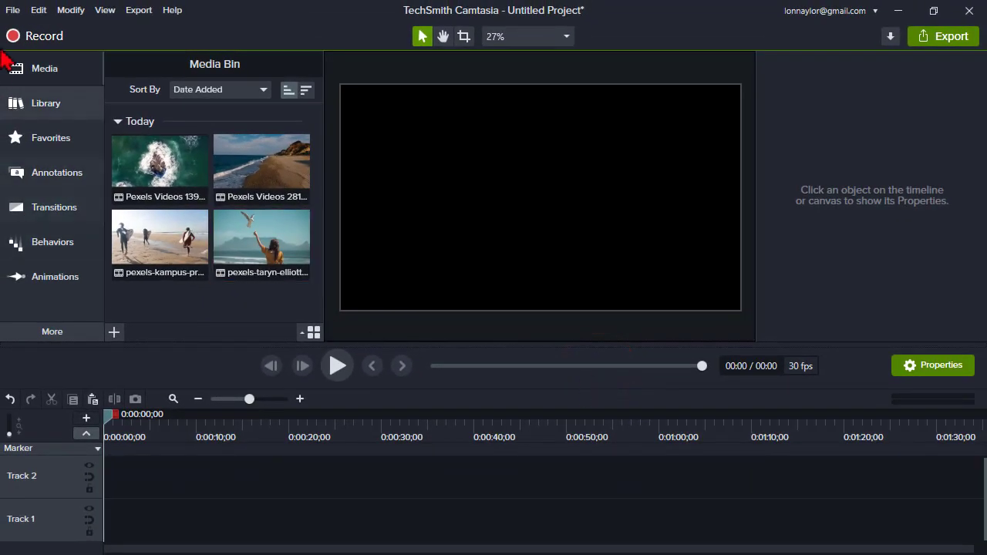
click(38, 10)
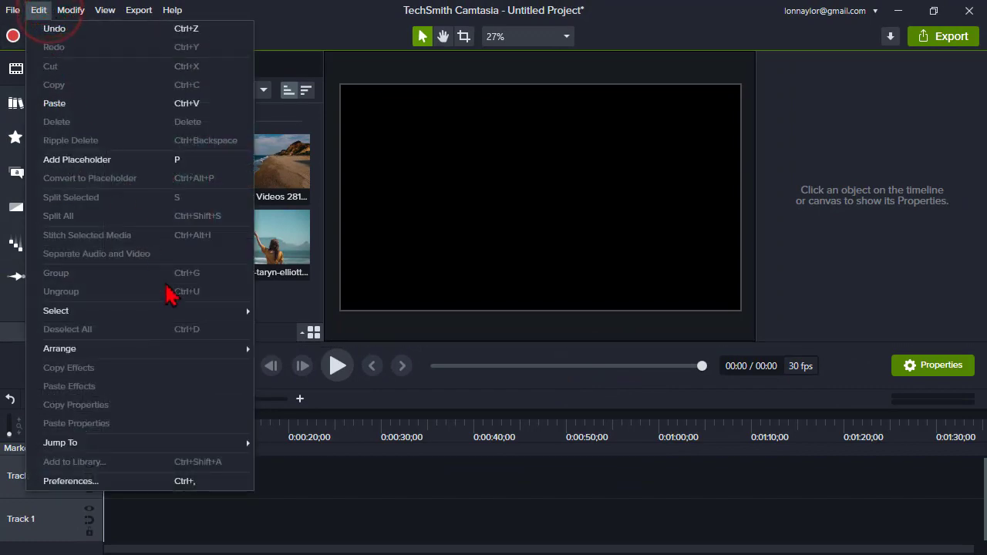
click(190, 481)
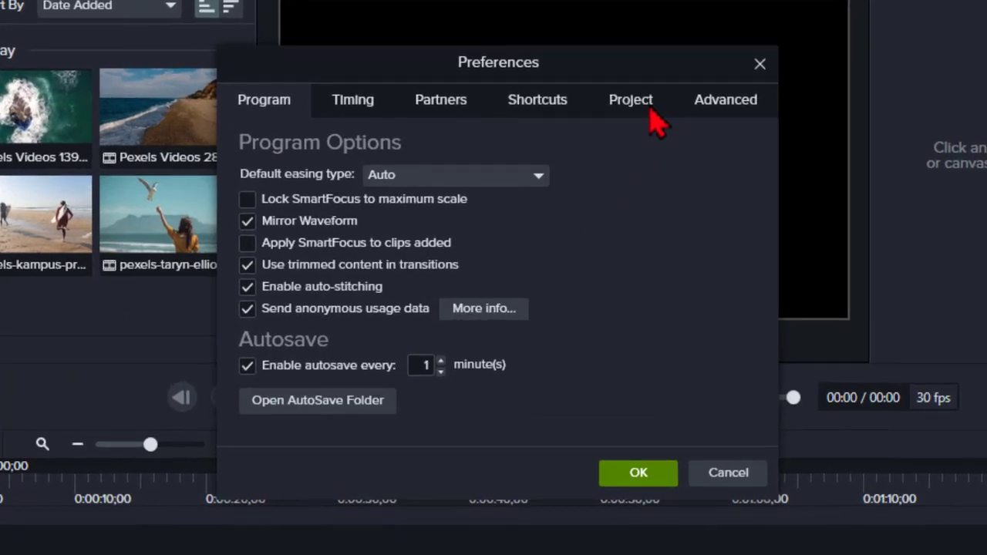
click(599, 157)
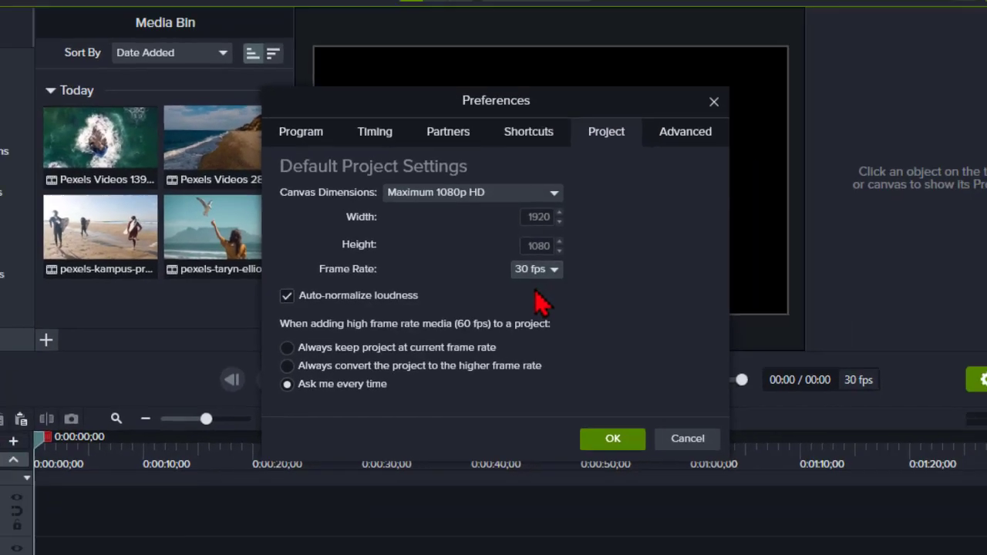
key(Return)
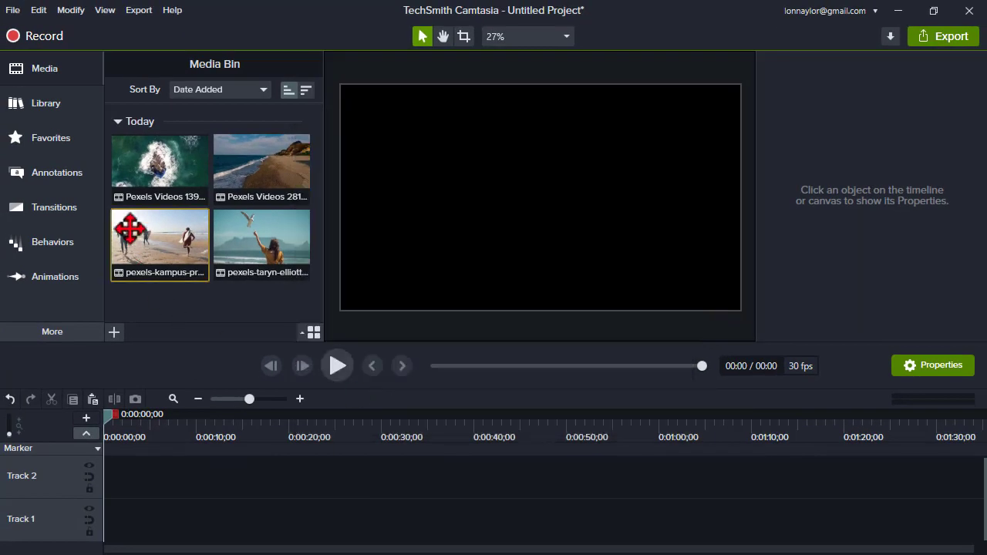
Add the Pexels Videos 1390942 ocean clip to the timeline at the playhead.
click(140, 172)
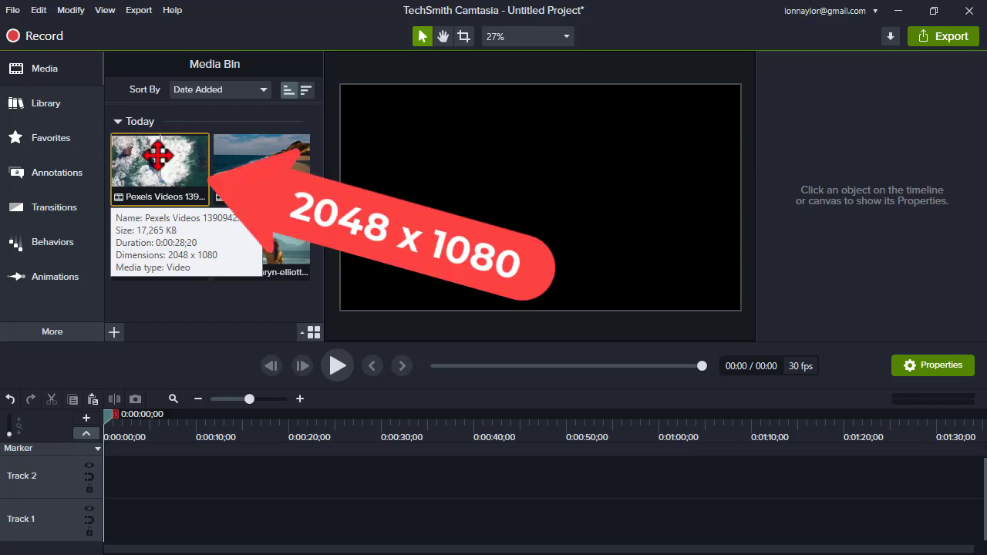
right_click(164, 164)
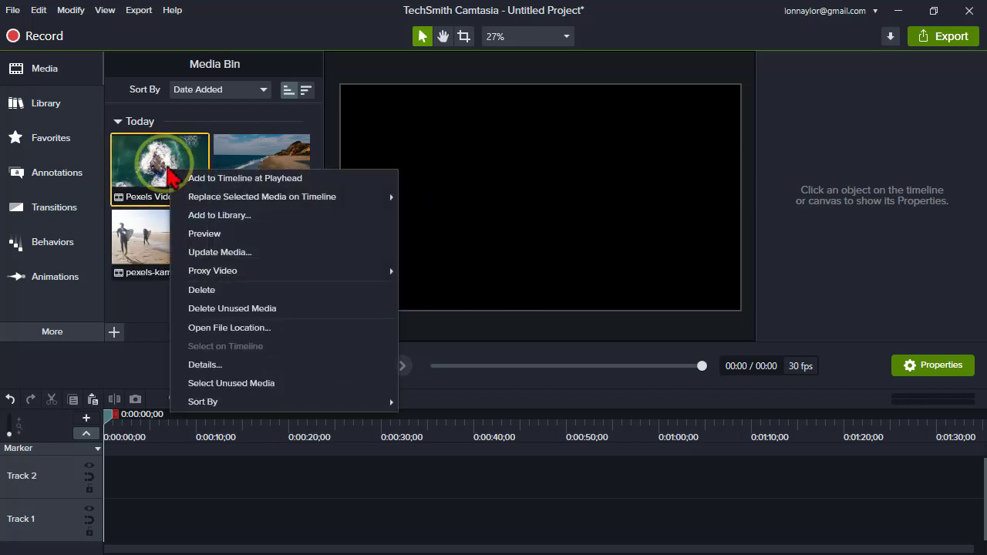
click(326, 180)
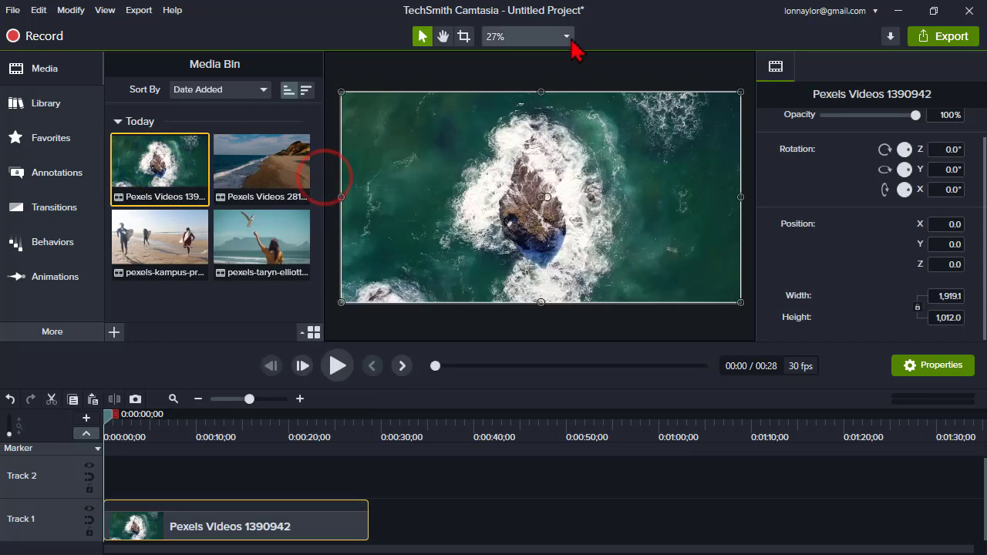
Review the canvas Project Settings and close them without applying changes.
click(567, 36)
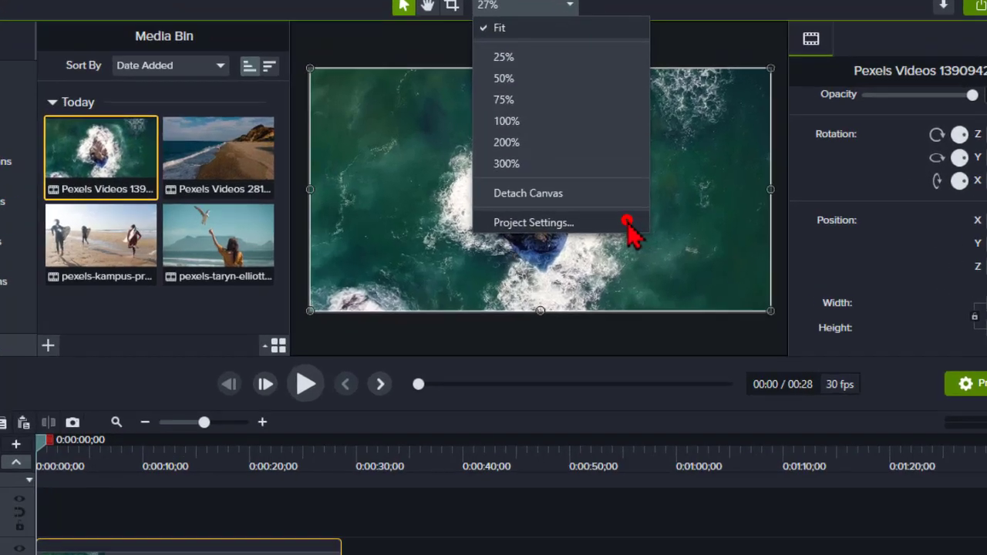
click(629, 225)
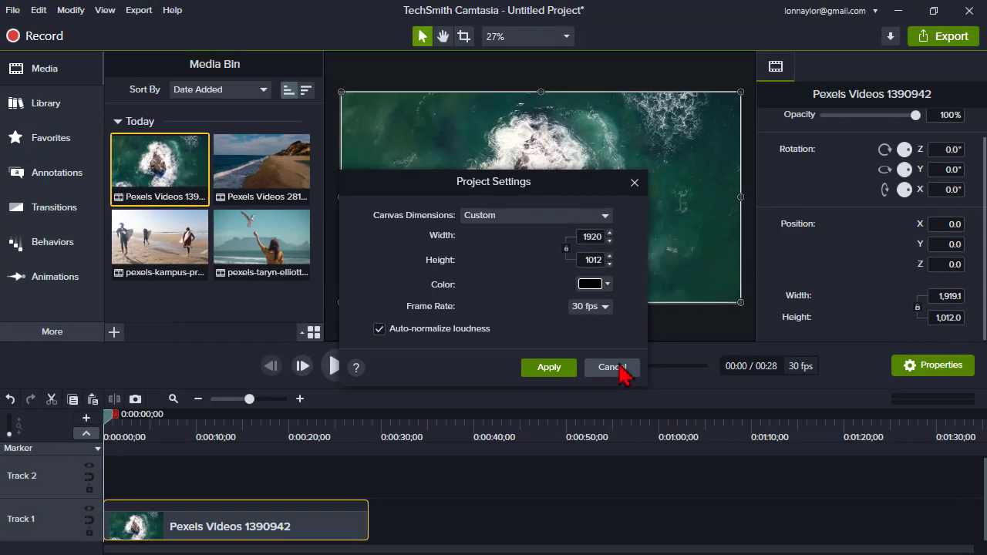
click(670, 470)
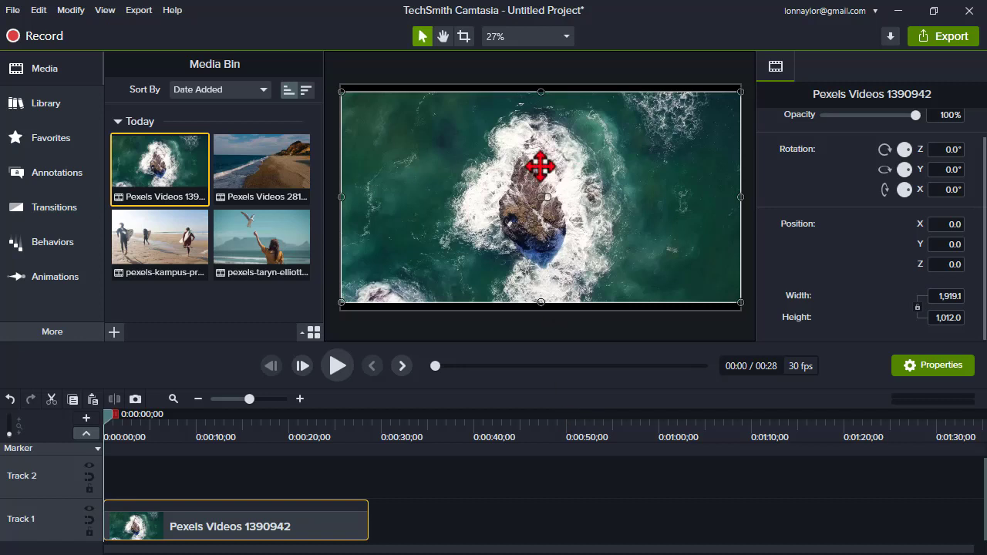
Stretch the ocean clip freely so it fills the full canvas height.
key(shift)
drag(540, 91, 540, 85)
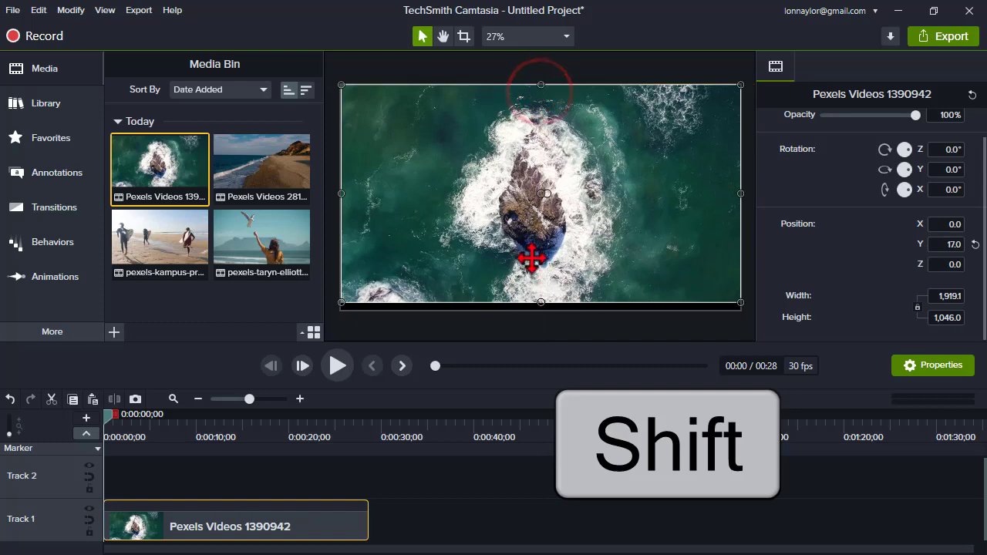
drag(538, 301, 538, 309)
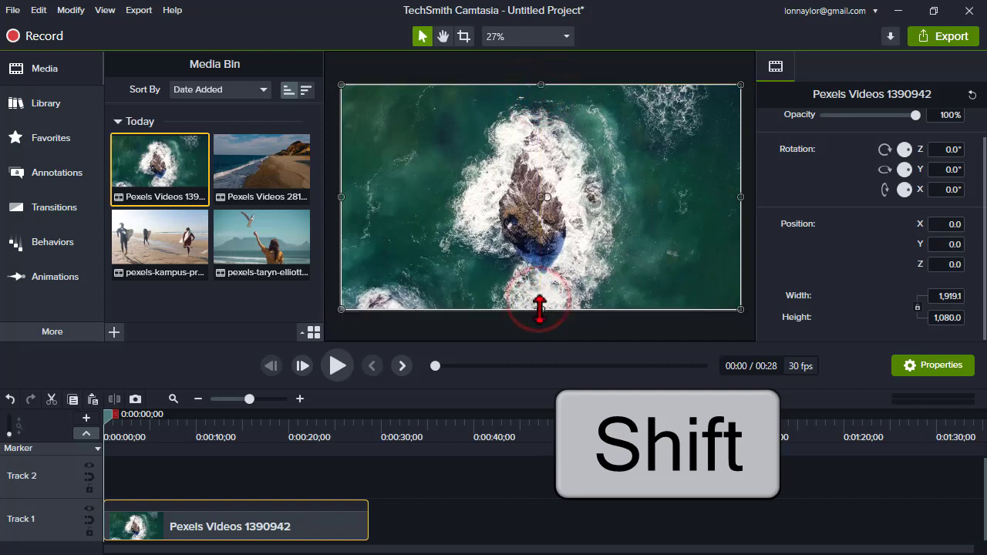
Copy the Track 1 ocean clip and paste it at the start of Track 2.
drag(266, 530, 265, 531)
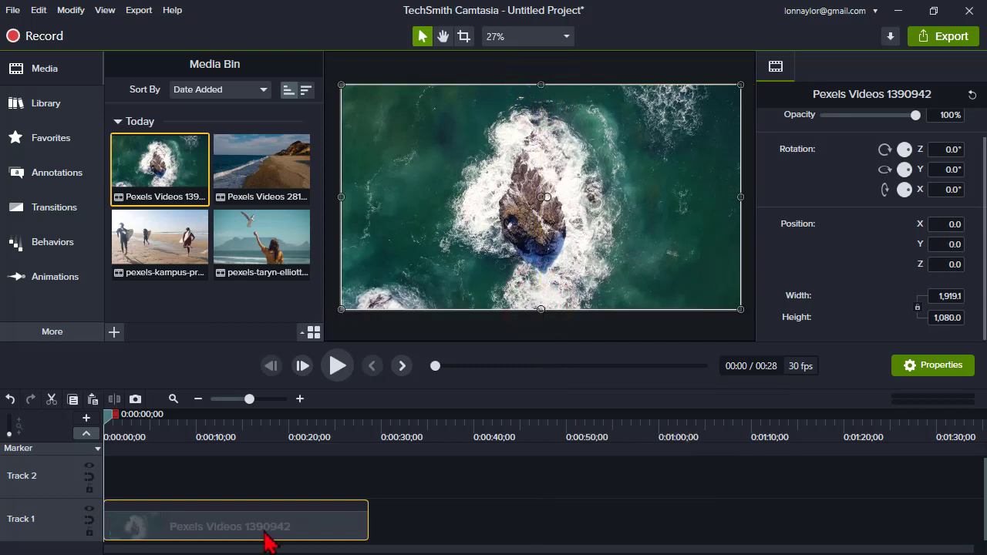
right_click(265, 531)
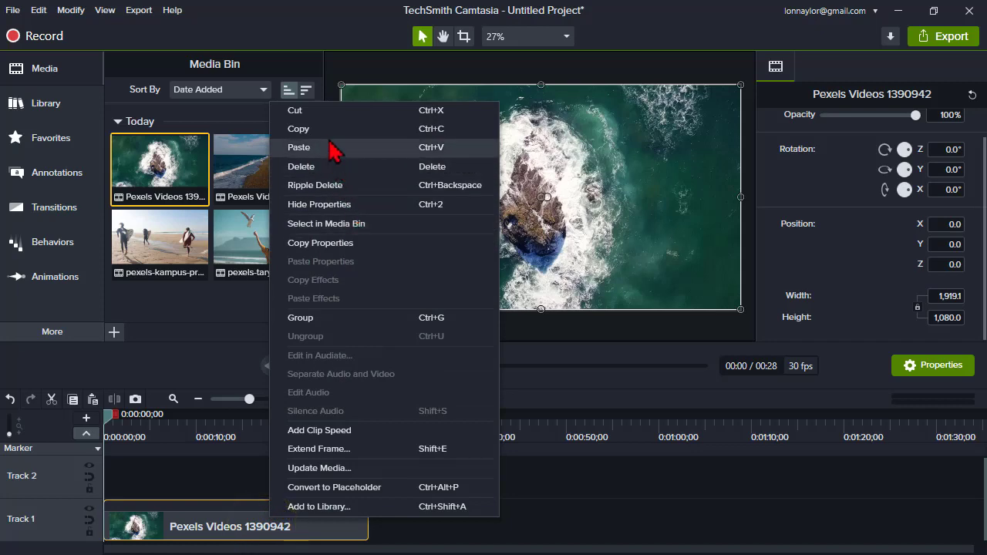
click(479, 130)
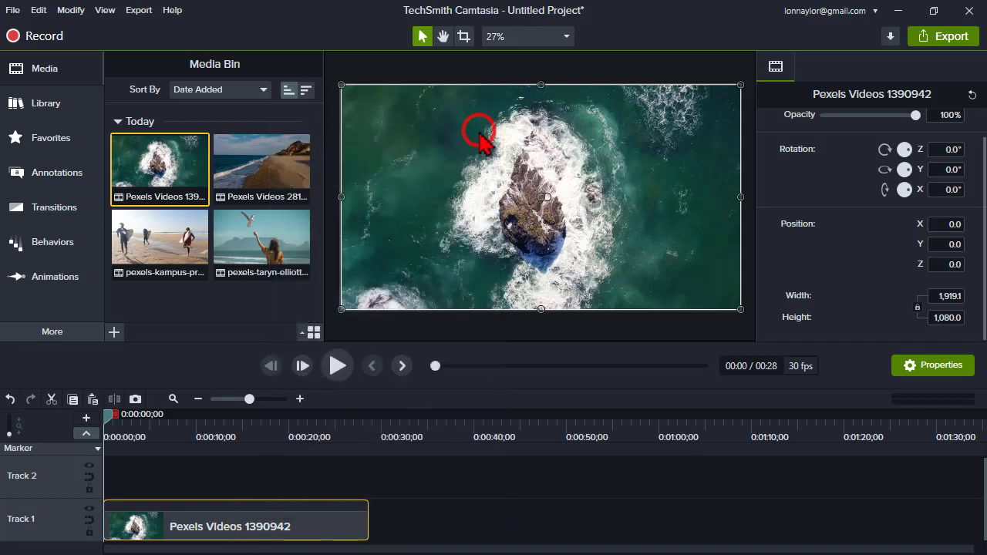
right_click(241, 494)
click(351, 220)
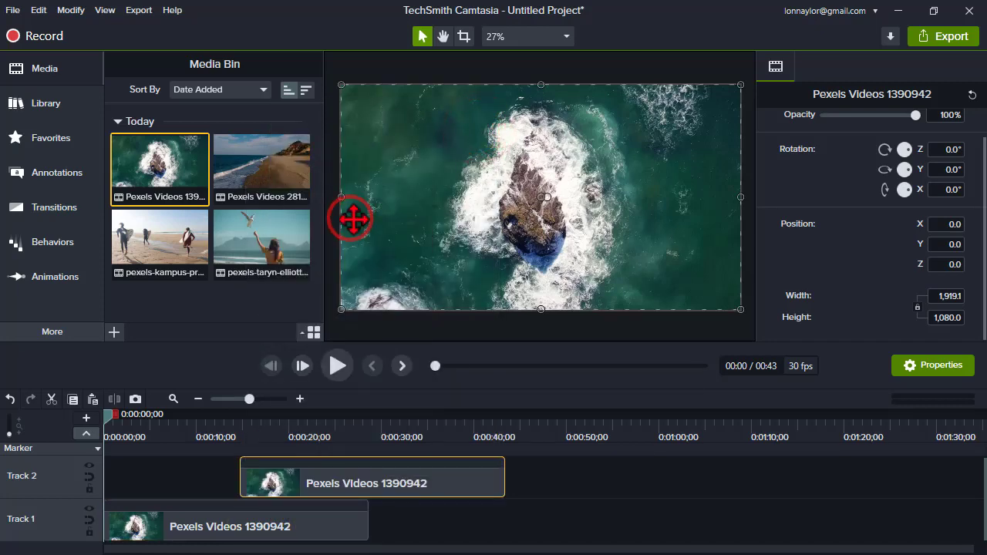
drag(436, 482, 262, 483)
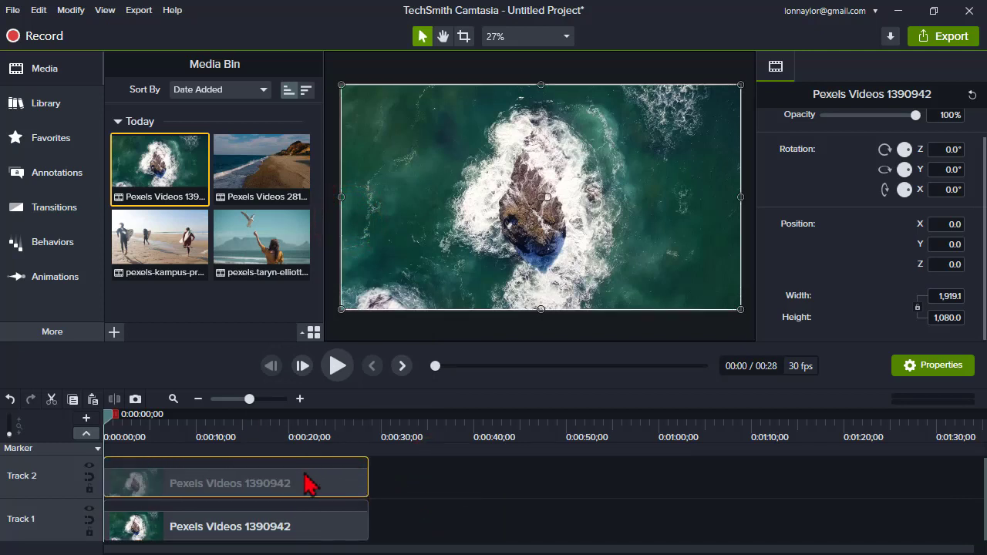
Set the Track 2 copy's Y rotation to 180 to mirror it.
click(279, 485)
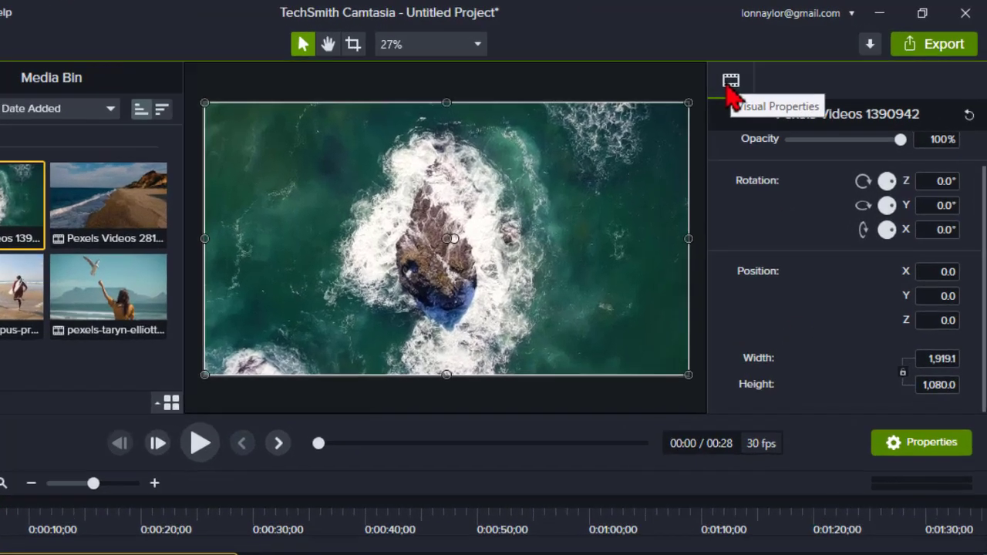
click(775, 66)
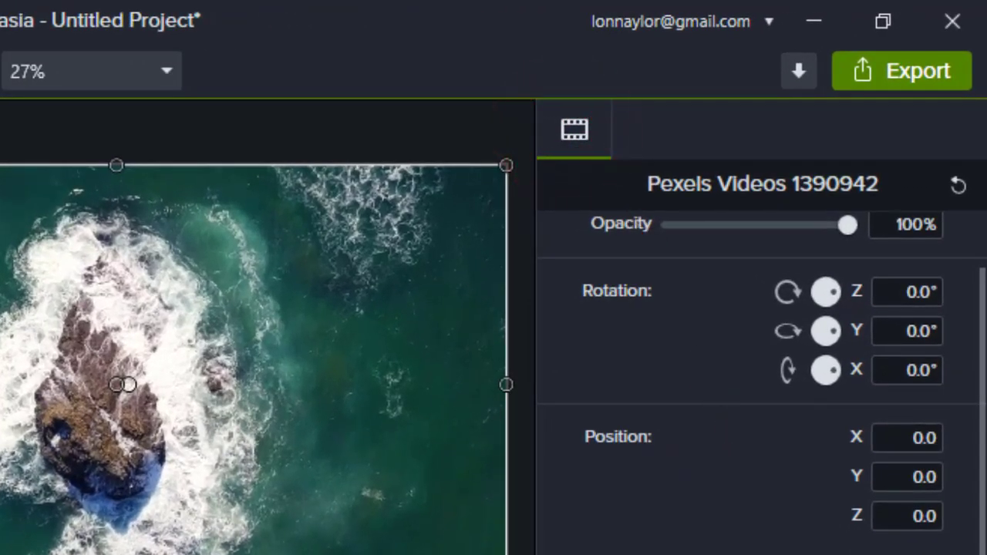
click(895, 331)
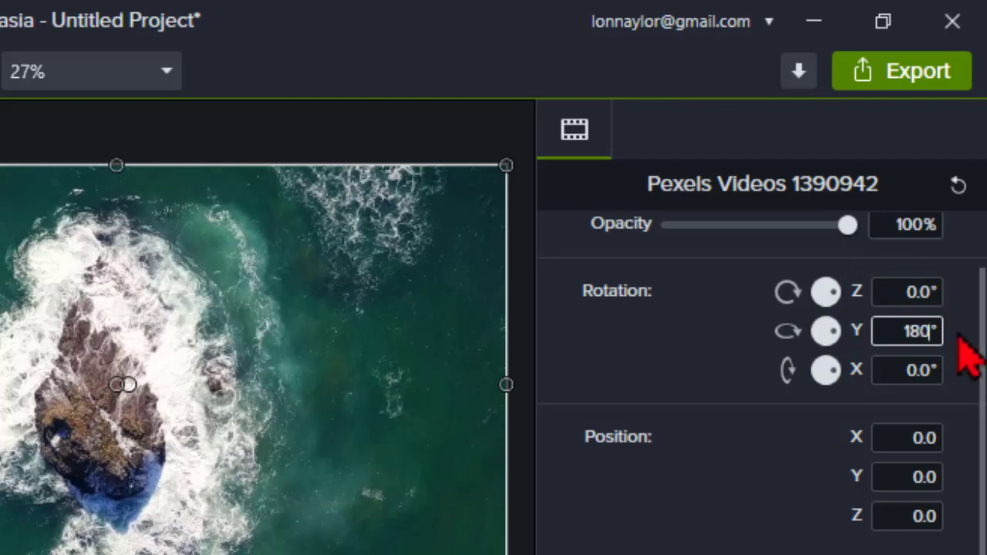
text(180)
key(Return)
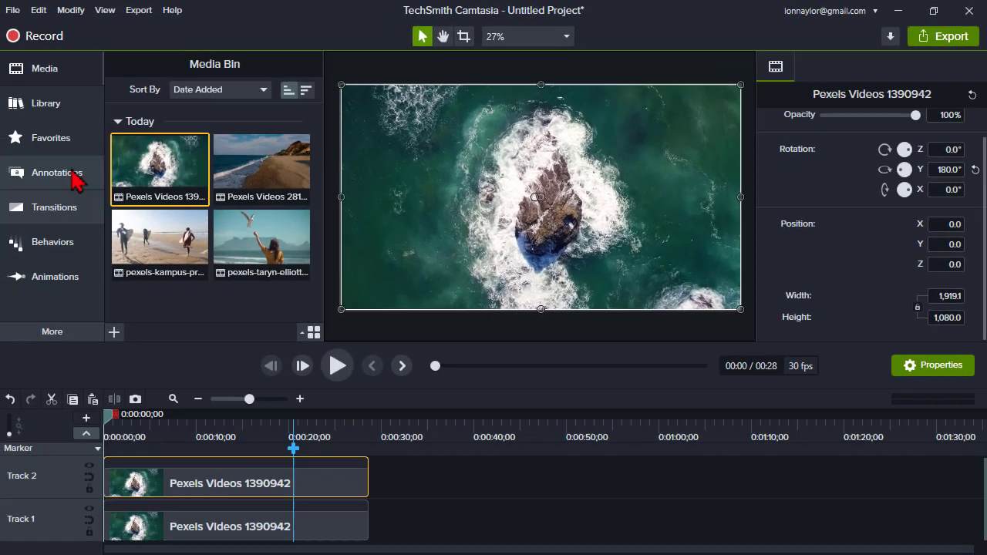
Add a plain ABC text callout at the playhead and extend it to the video's end.
click(73, 178)
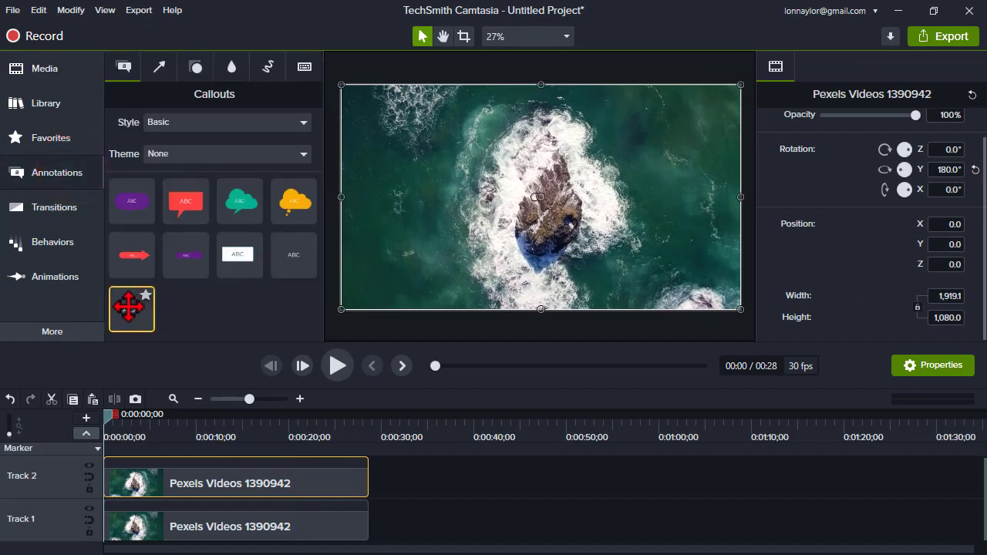
right_click(140, 319)
click(194, 319)
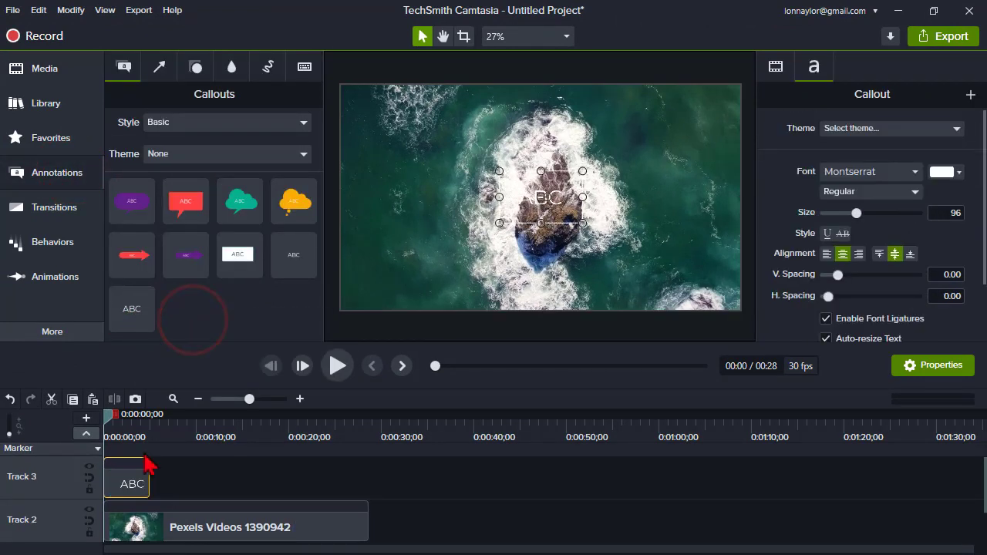
drag(150, 477, 369, 478)
Set the callout text to Arial Black at font size 500.
click(916, 173)
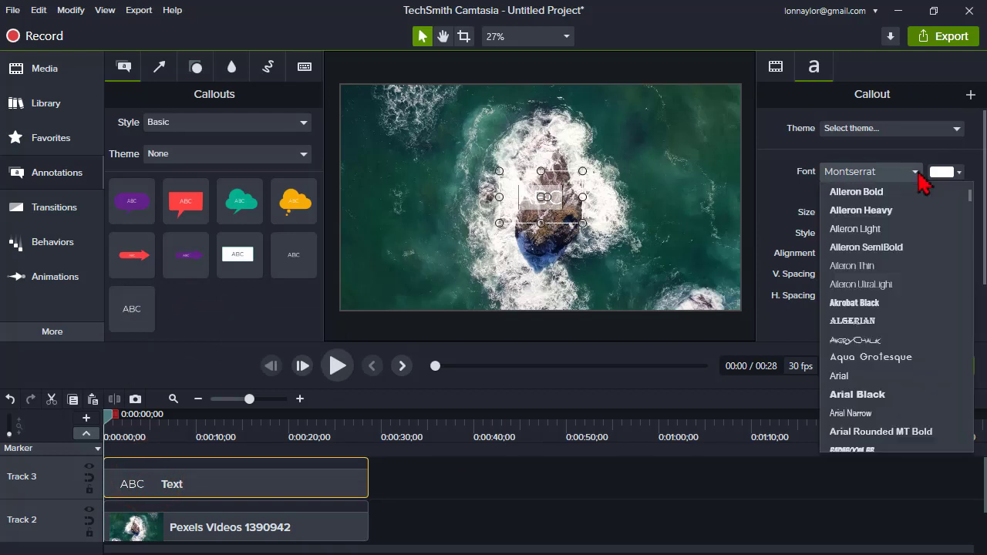
click(864, 395)
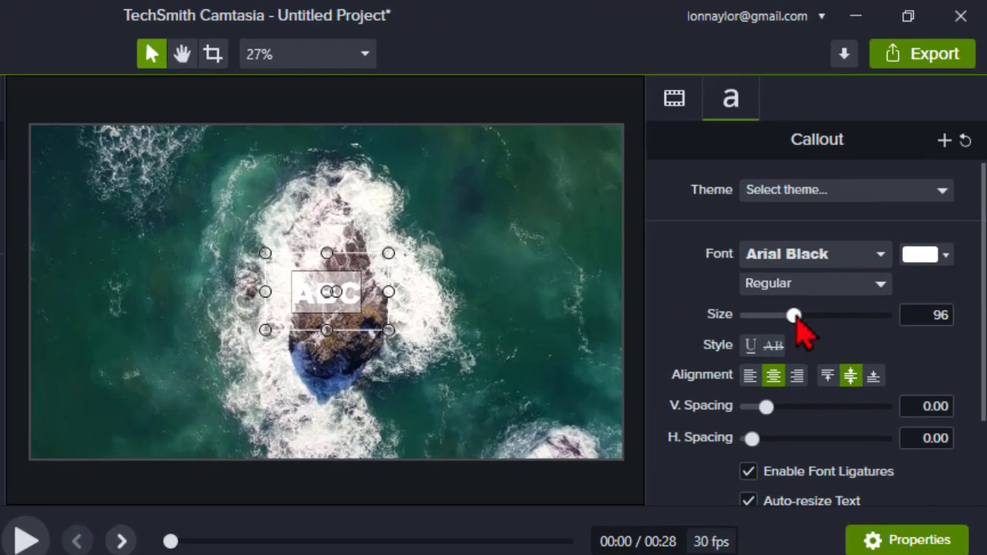
click(856, 213)
drag(797, 318, 906, 345)
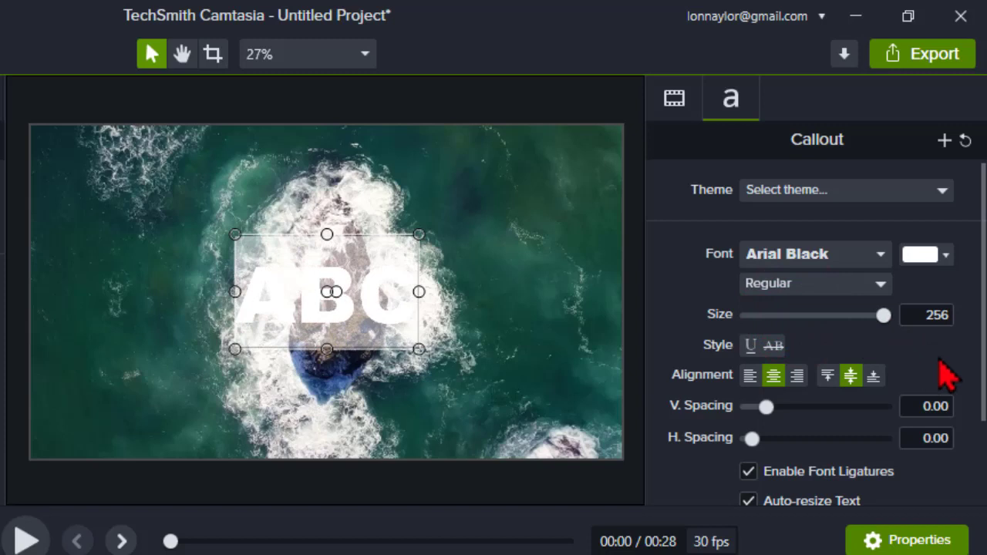
click(939, 314)
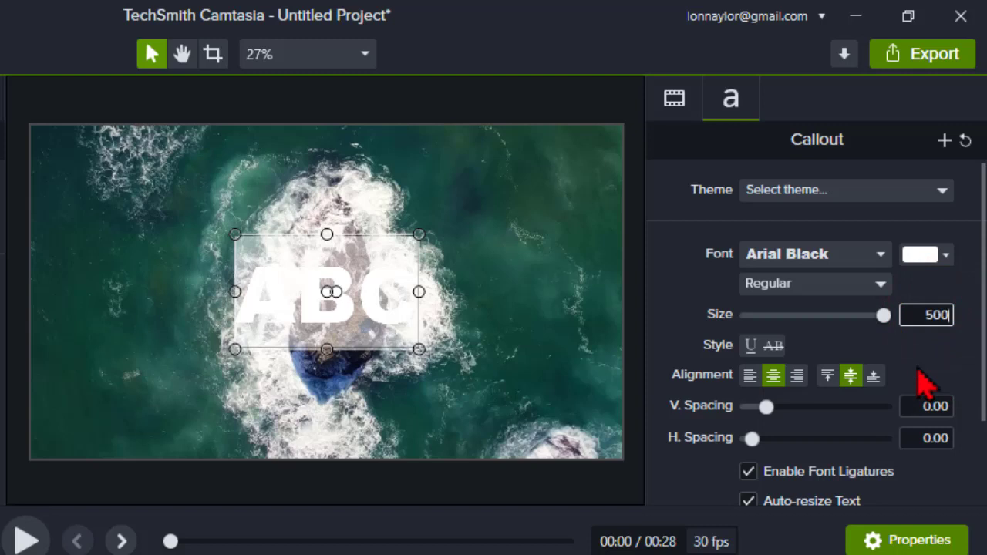
text(500)
key(Return)
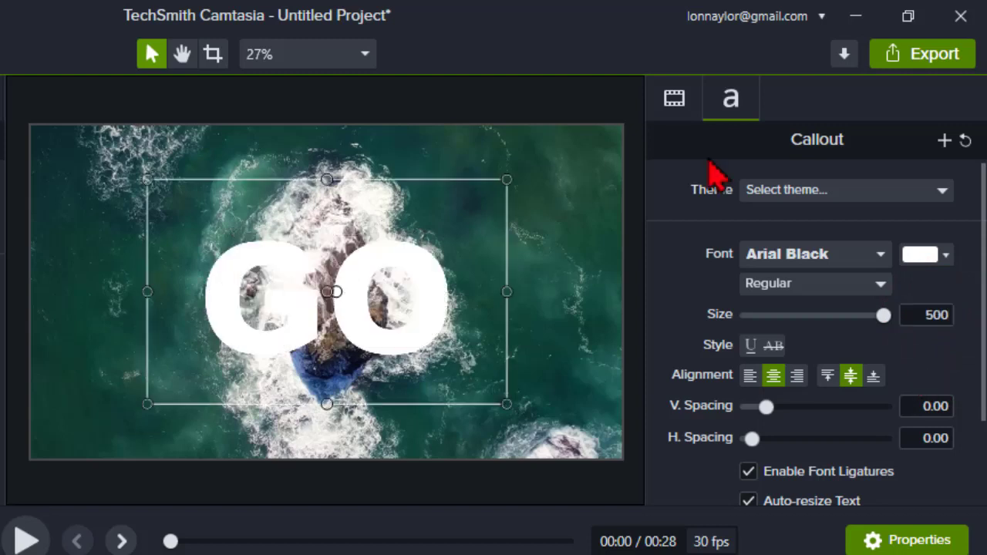
Scale the GO text up to 171.9% to fill the frame.
click(674, 98)
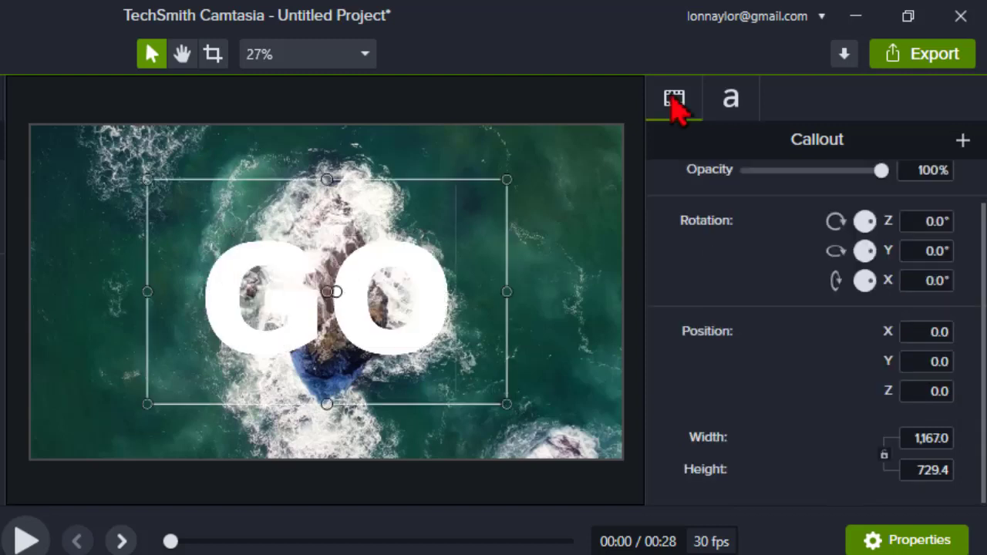
scroll(810, 307, up, 2)
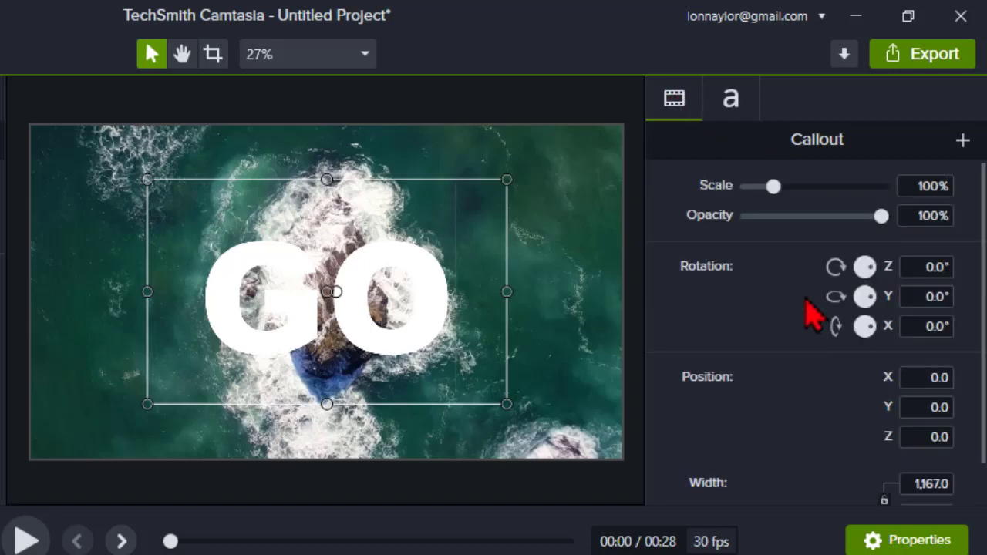
drag(773, 186, 792, 187)
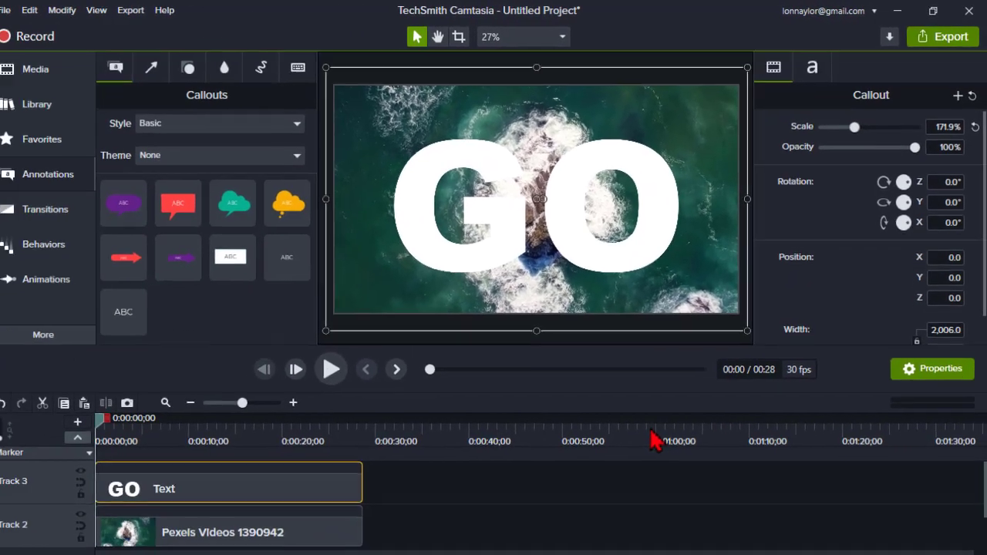
Apply a Media Matte effect to the GO text and play back to preview it.
click(85, 332)
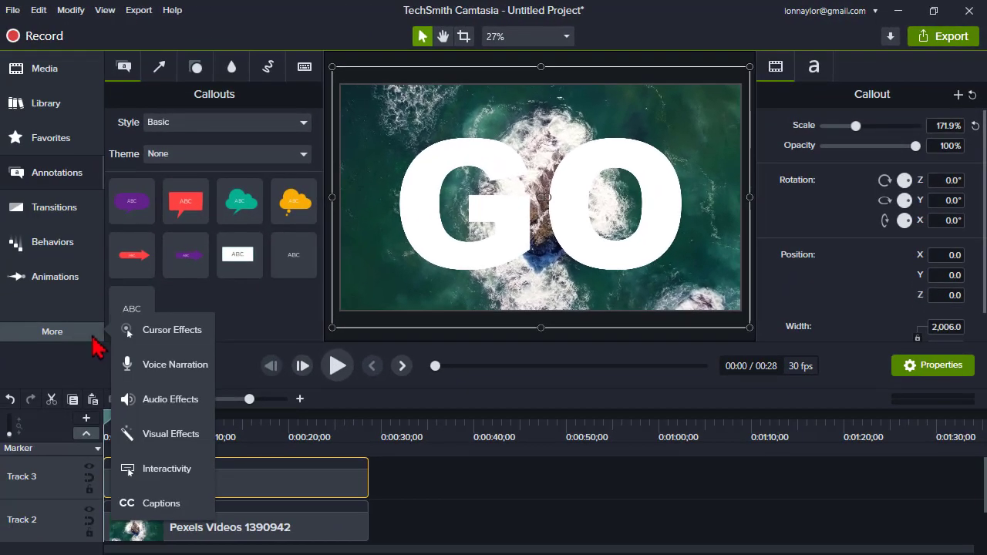
click(199, 433)
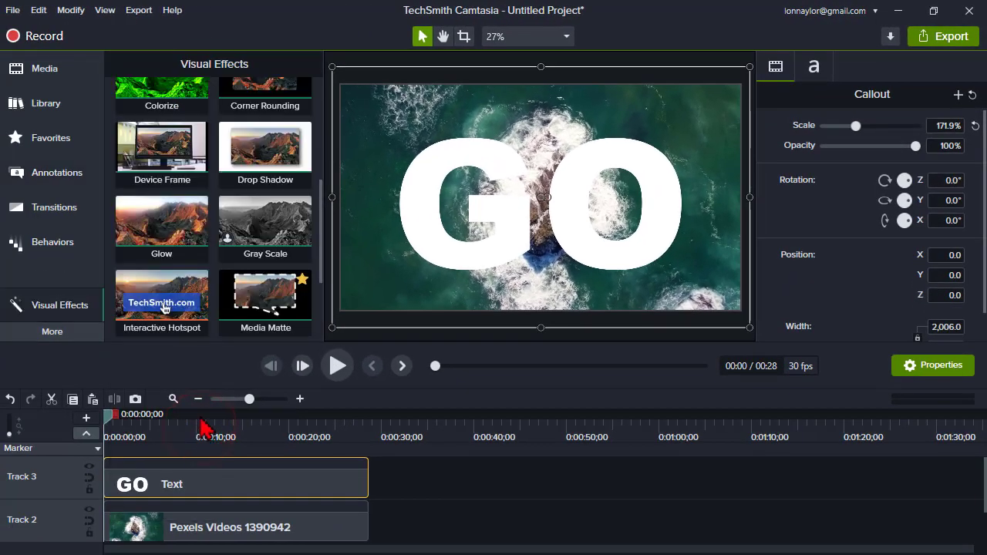
drag(251, 297, 439, 238)
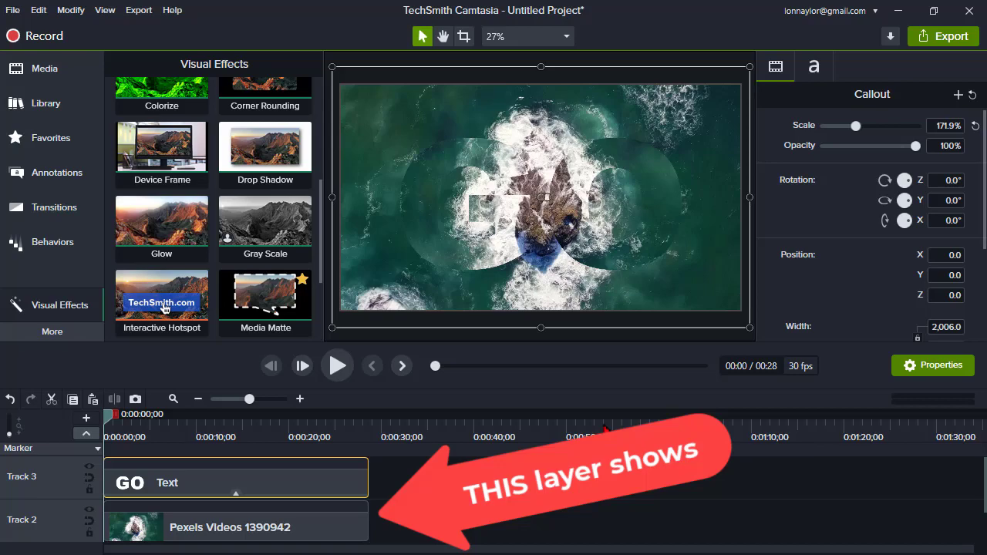
click(338, 365)
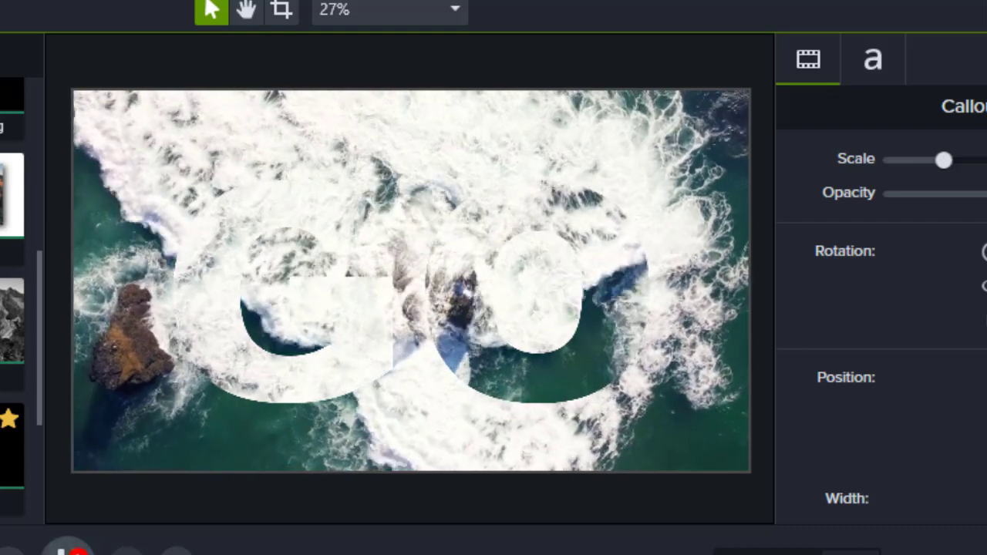
click(68, 549)
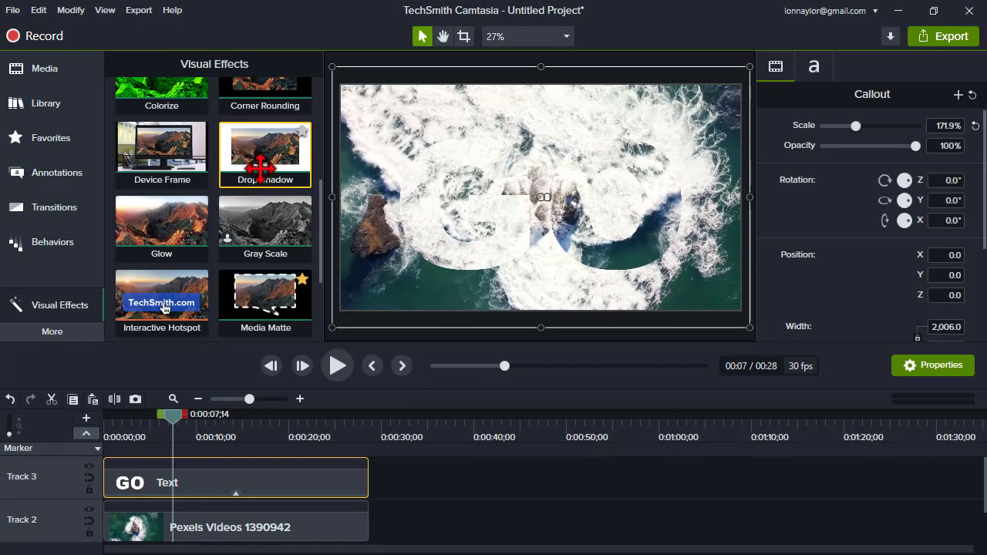
Add a Drop Shadow to the GO text: 315° angle, offset 10, 40% opacity, blur 10.
drag(259, 163, 488, 229)
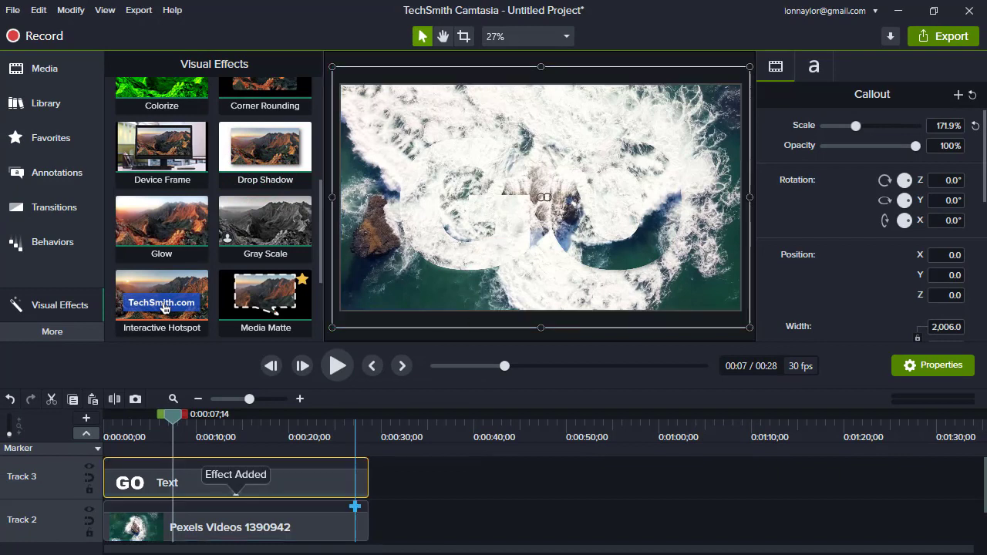
click(238, 496)
click(239, 495)
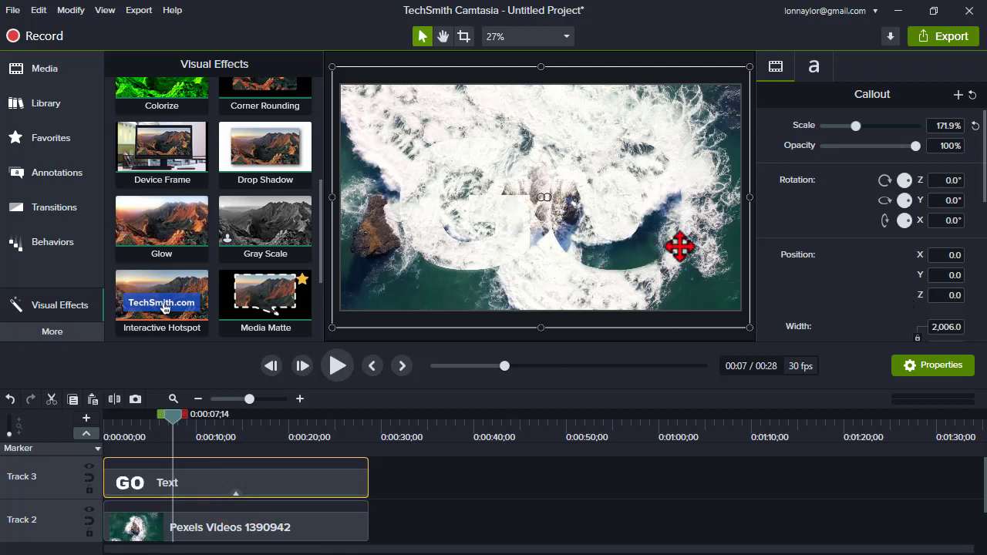
scroll(840, 232, down, 5)
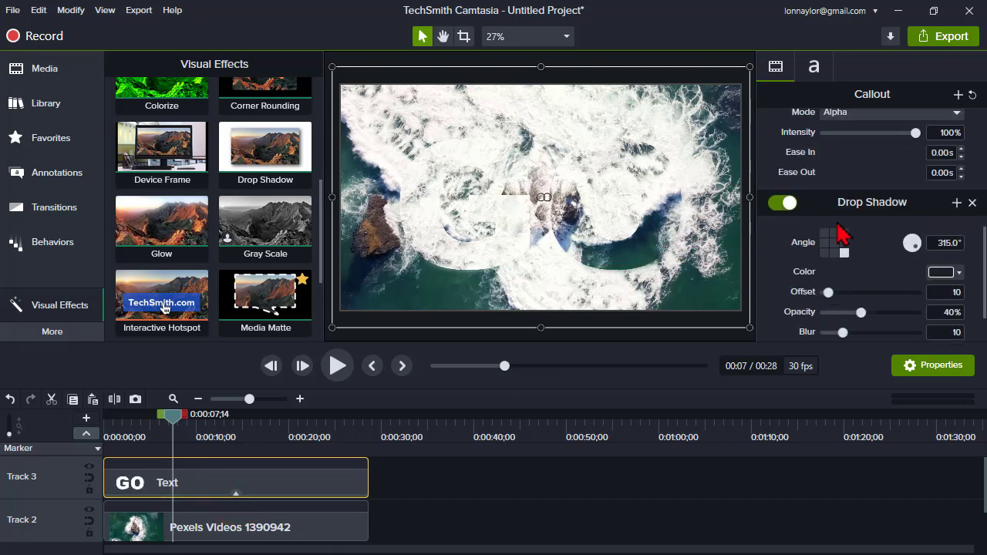